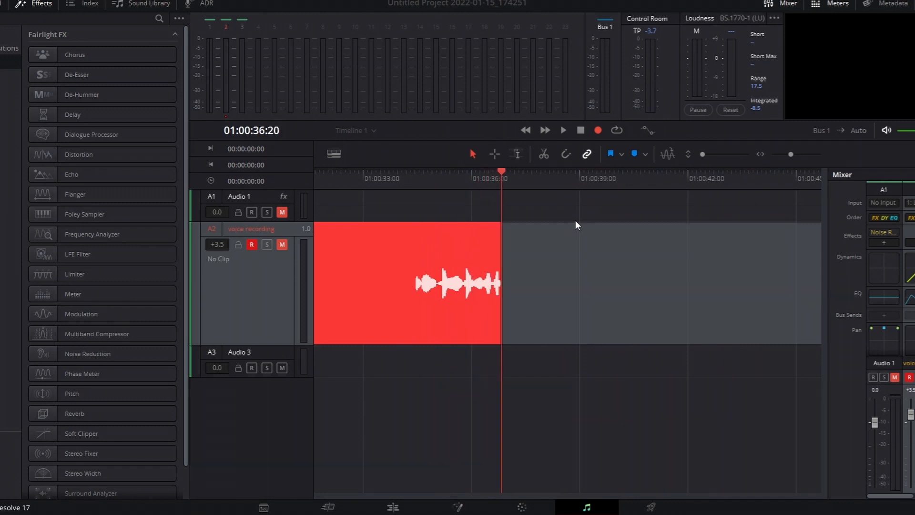
Step: Stop the voice recording and disarm the voice recording track
{"action": "key", "text": "space"}
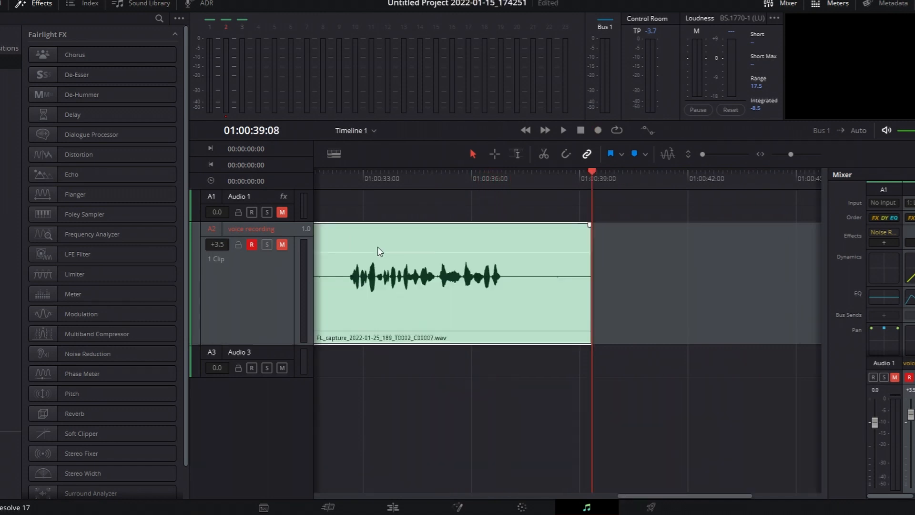
{"action": "left_click", "coordinate": [253, 244]}
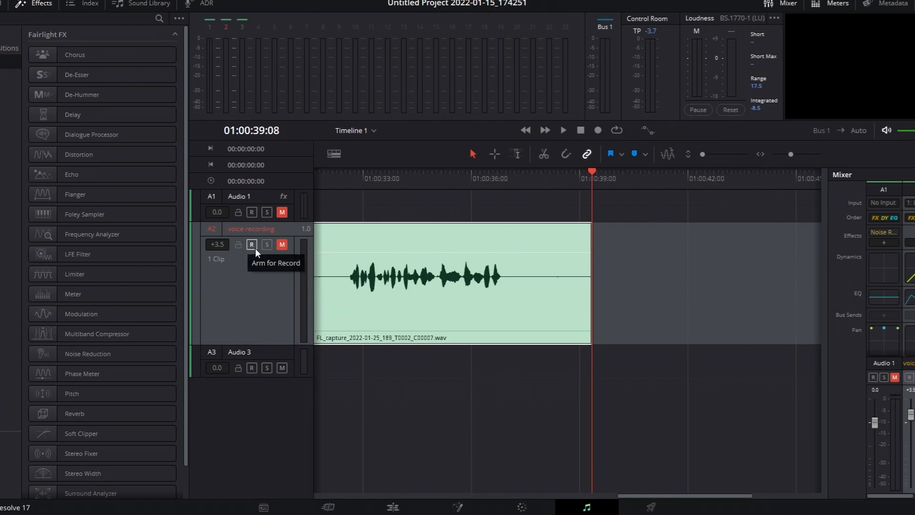
Step: Unmute the voice recording track and listen to the opening of the recorded clip from 01:00:00:00
{"action": "left_click_drag", "start_coordinate": [390, 180], "coordinate": [1, 176]}
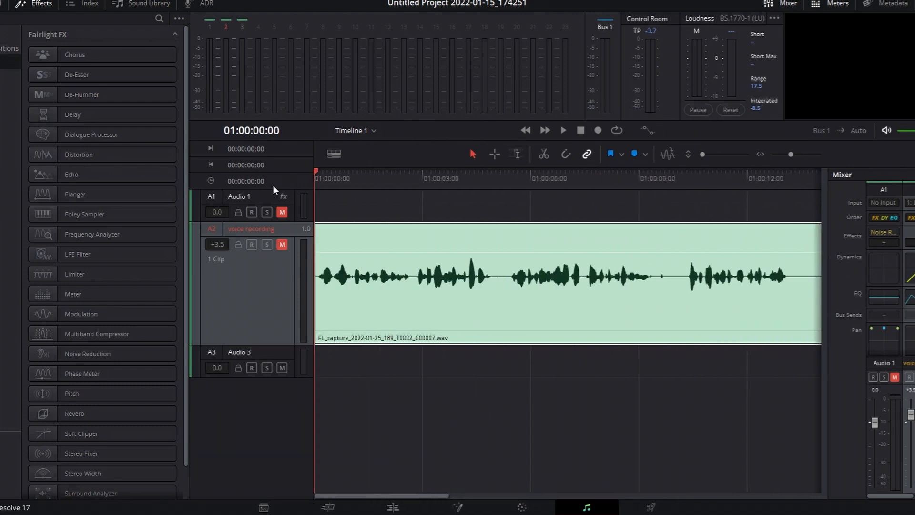
{"action": "left_click", "coordinate": [280, 245]}
{"action": "key", "text": "space"}
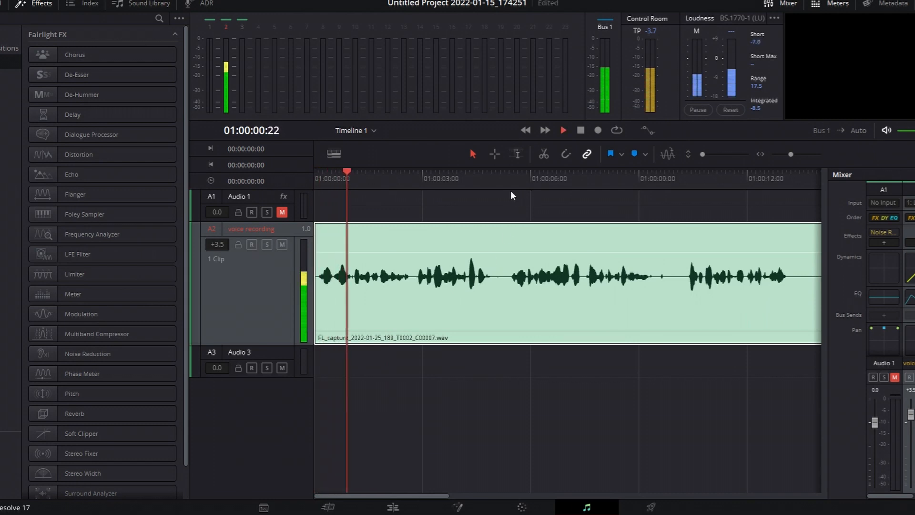
{"action": "key", "text": "space"}
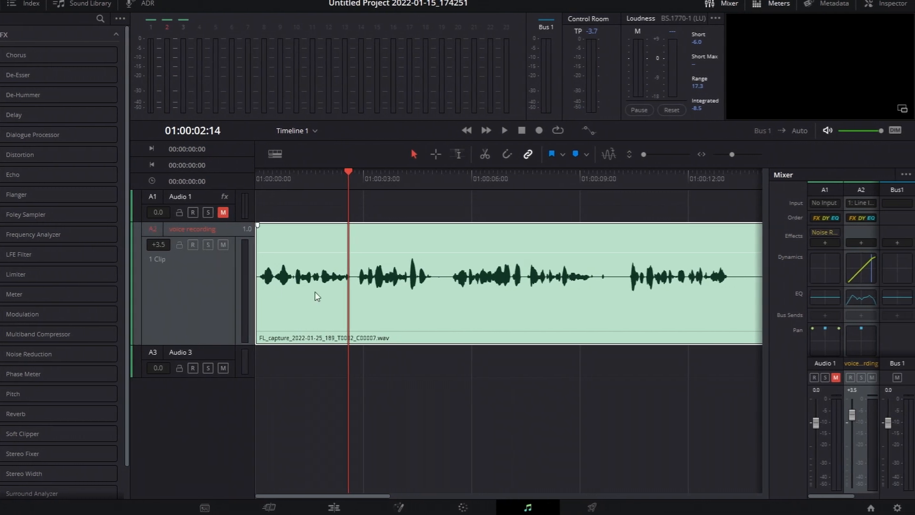
Step: Add the Noise Reduction restoration effect to the voice recording track and place its window beside the clip's opening
{"action": "double_click", "coordinate": [184, 231]}
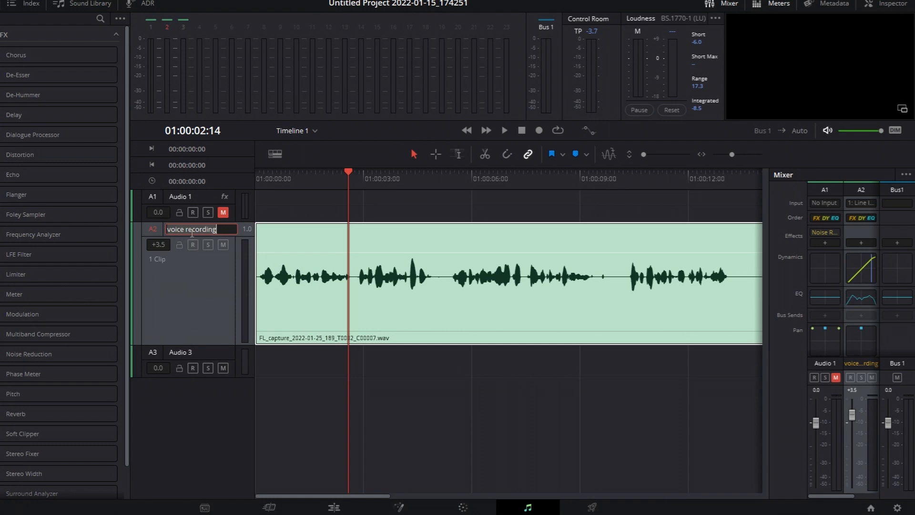
{"action": "left_click", "coordinate": [203, 287]}
{"action": "left_click_drag", "start_coordinate": [296, 185], "coordinate": [196, 179]}
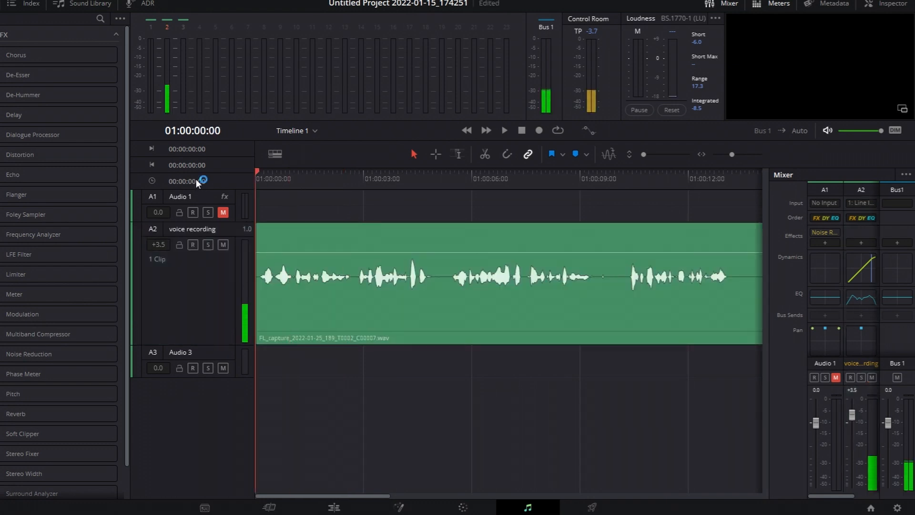
{"action": "left_click", "coordinate": [861, 242]}
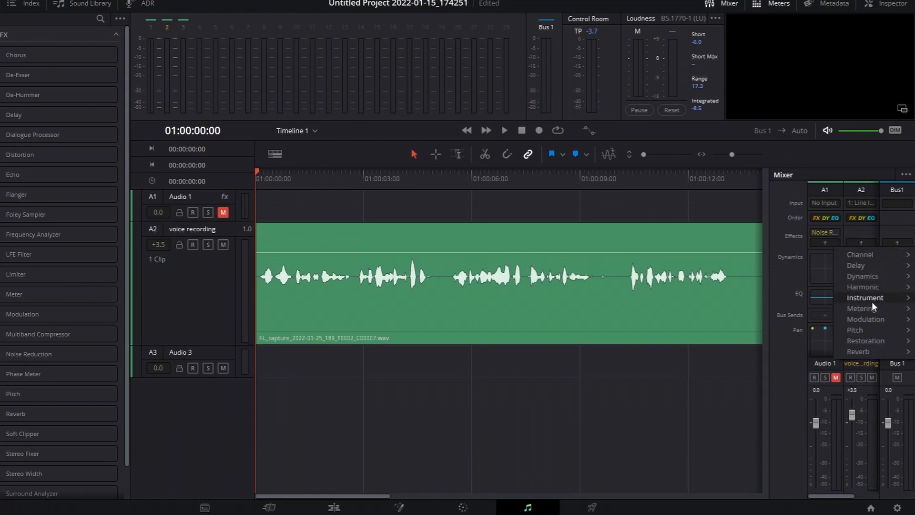
{"action": "mouse_move", "coordinate": [871, 342]}
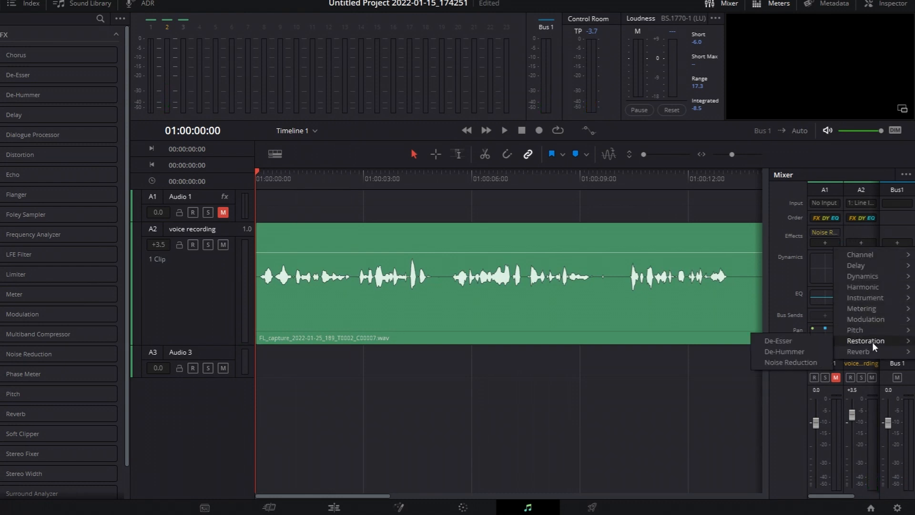
{"action": "left_click", "coordinate": [814, 361]}
{"action": "left_click_drag", "start_coordinate": [370, 115], "coordinate": [655, 151]}
Step: Park the playhead at 01:00:13:08, at the start of the silent passage after the first spoken part
{"action": "left_click_drag", "start_coordinate": [285, 181], "coordinate": [470, 193]}
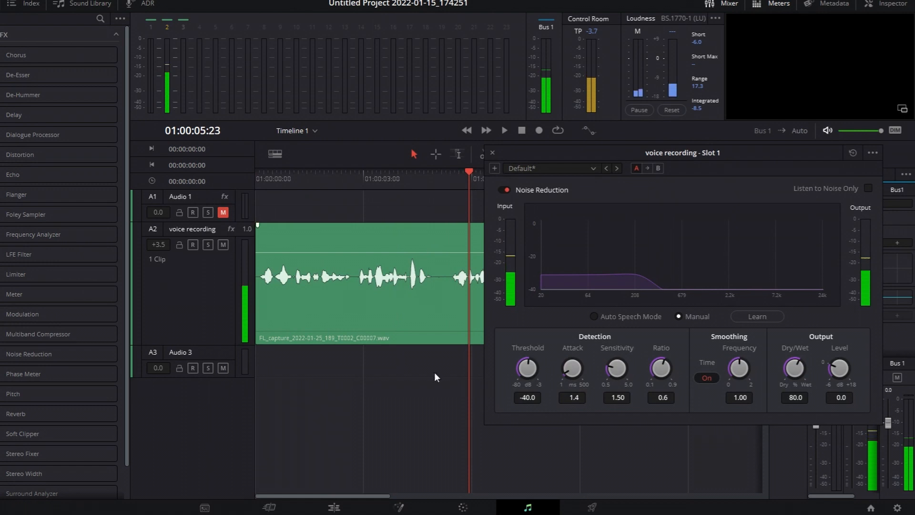
{"action": "left_click", "coordinate": [365, 498]}
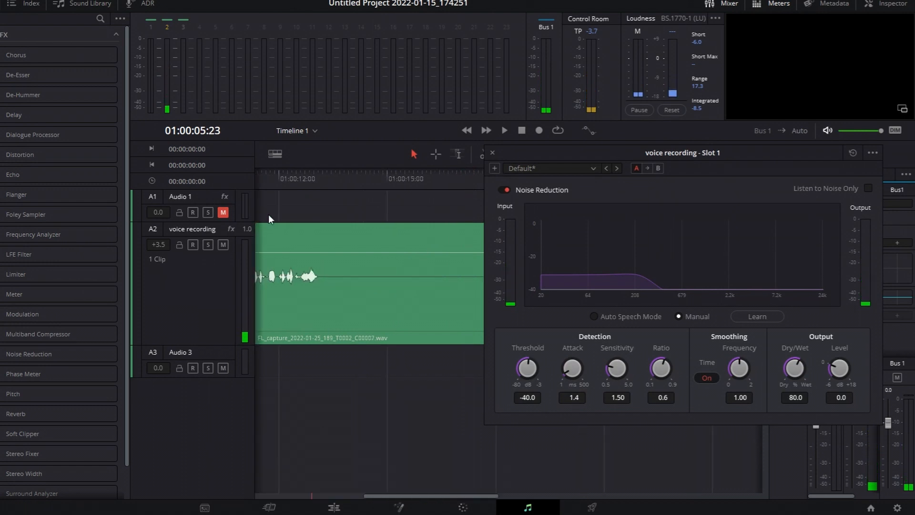
{"action": "mouse_move", "coordinate": [338, 183]}
{"action": "left_mouse_down"}
{"action": "mouse_move", "coordinate": [330, 198]}
{"action": "mouse_move", "coordinate": [326, 188]}
{"action": "left_mouse_up"}
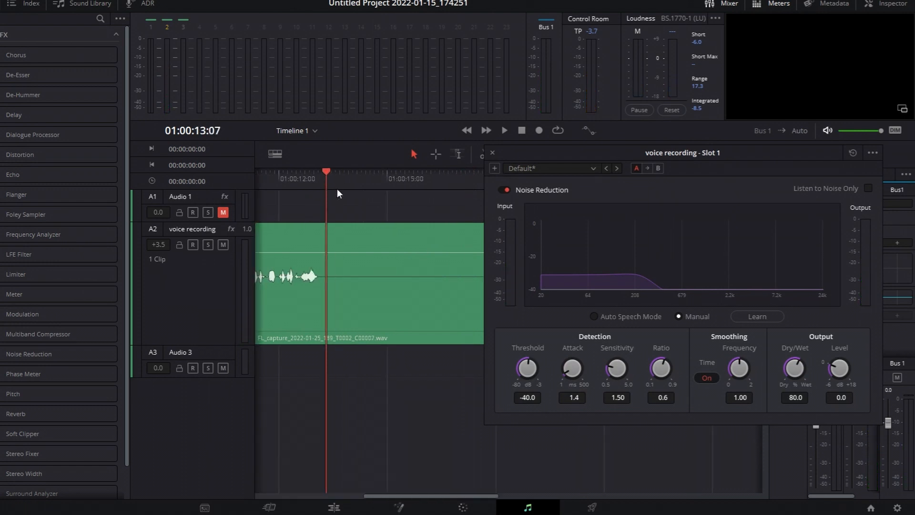
{"action": "left_click", "coordinate": [327, 179]}
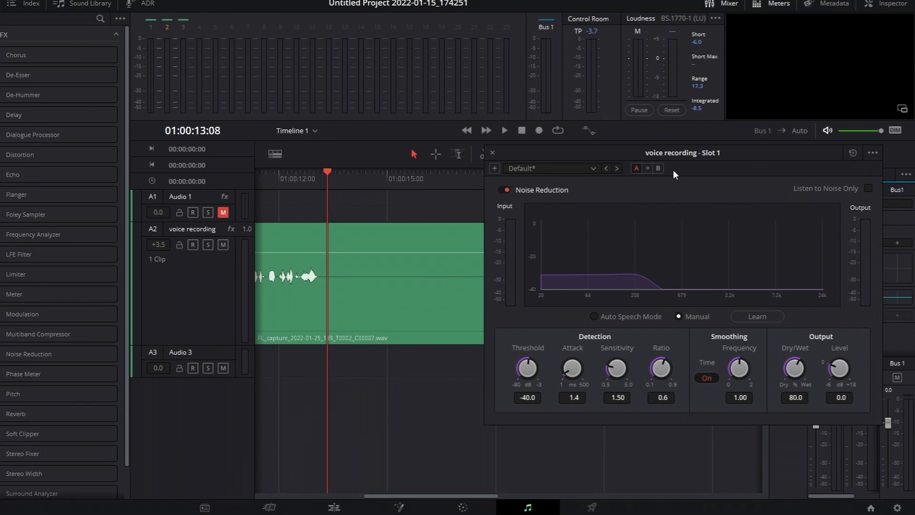
Step: Have Noise Reduction learn the background noise in Manual mode by playing the silent passage up to 01:00:19:09
{"action": "left_click_drag", "start_coordinate": [716, 157], "coordinate": [636, 307]}
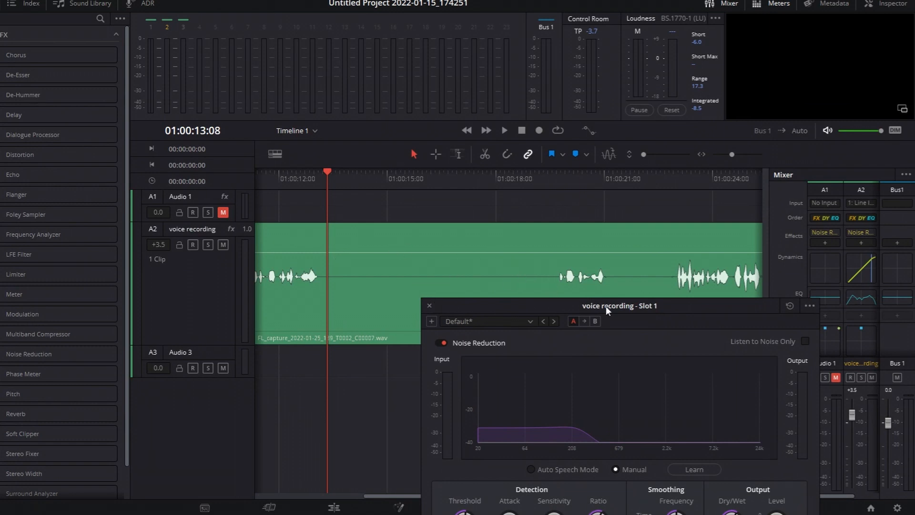
{"action": "left_click_drag", "start_coordinate": [602, 304], "coordinate": [633, 215]}
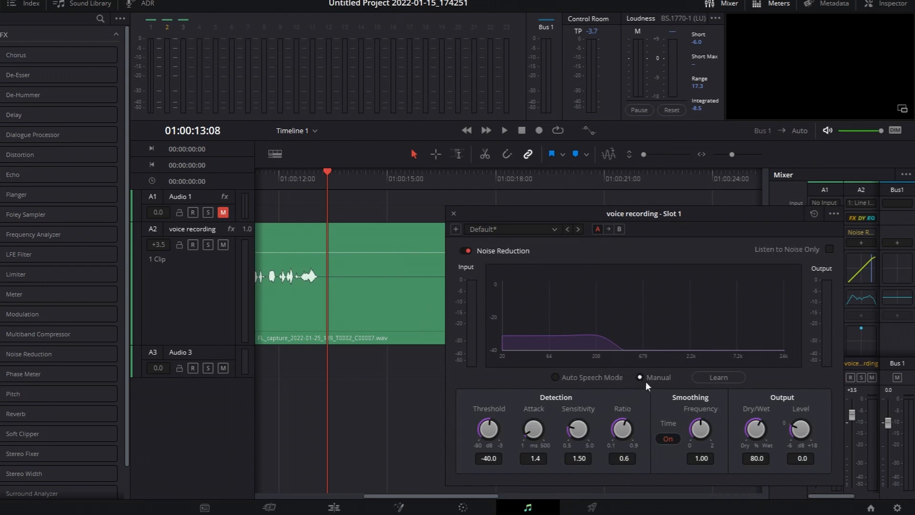
{"action": "left_click", "coordinate": [699, 378]}
{"action": "mouse_move", "coordinate": [631, 216]}
{"action": "left_mouse_down"}
{"action": "mouse_move", "coordinate": [688, 215]}
{"action": "mouse_move", "coordinate": [624, 211]}
{"action": "left_mouse_up"}
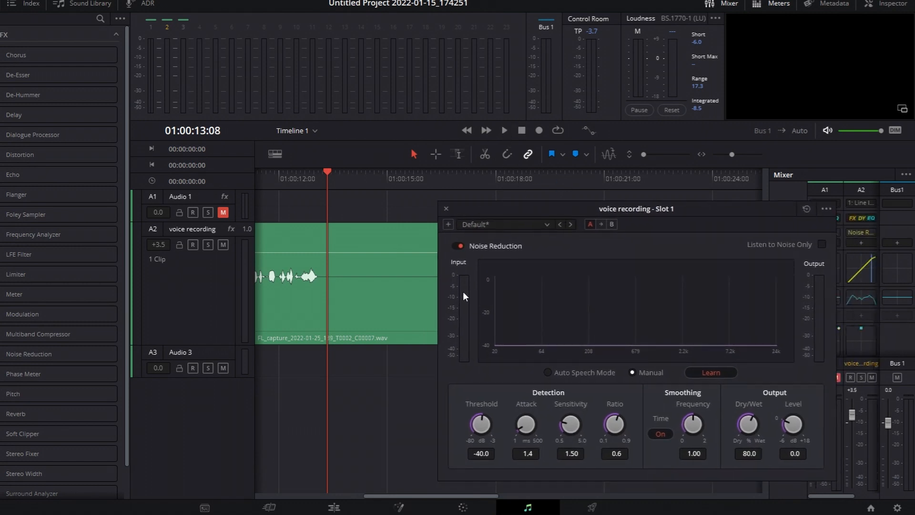
{"action": "key", "text": "space"}
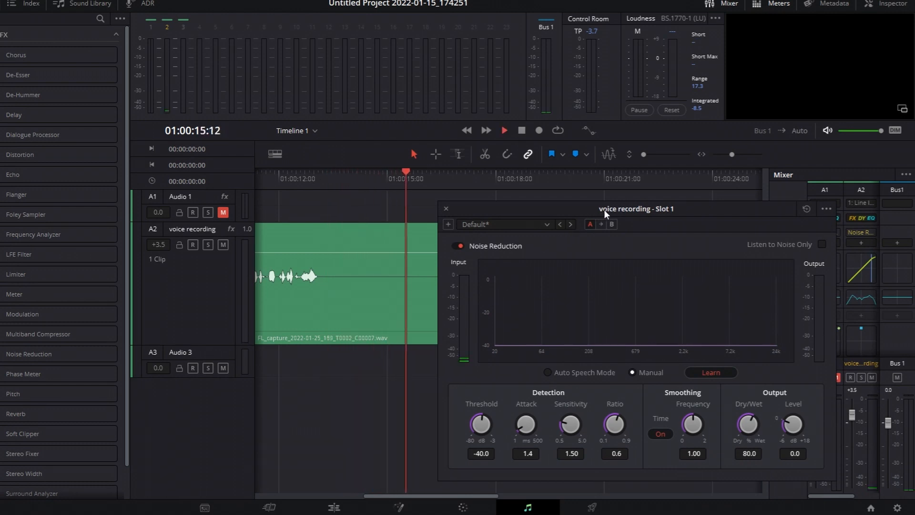
{"action": "left_click_drag", "start_coordinate": [616, 208], "coordinate": [147, 153]}
{"action": "key", "text": "space"}
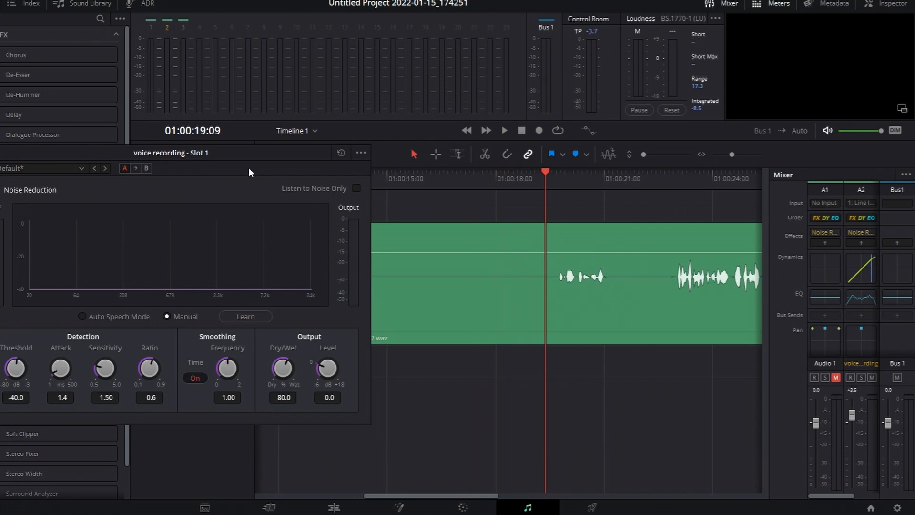
Step: Play the clip from the start while lowering Noise Reduction's Dry/Wet to 0.0, and then raise it to 99.8
{"action": "left_click_drag", "start_coordinate": [221, 160], "coordinate": [673, 152]}
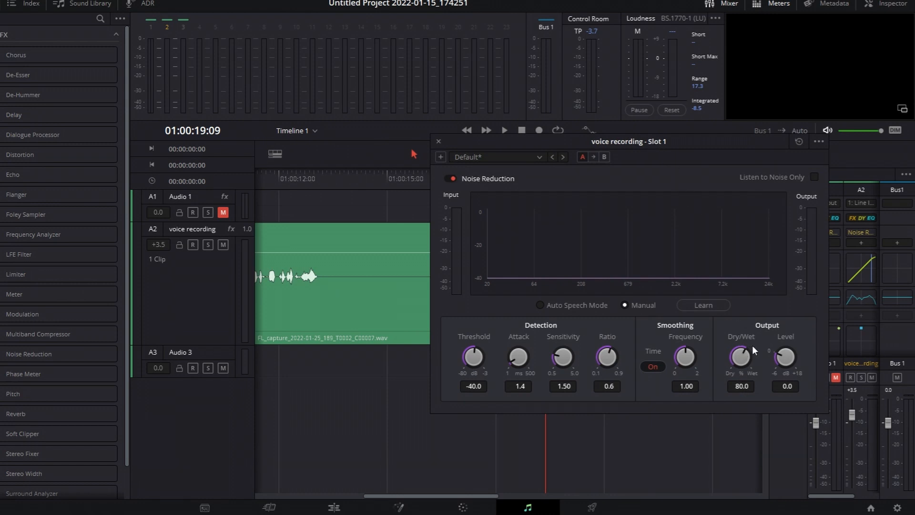
{"action": "left_click_drag", "start_coordinate": [637, 148], "coordinate": [669, 142]}
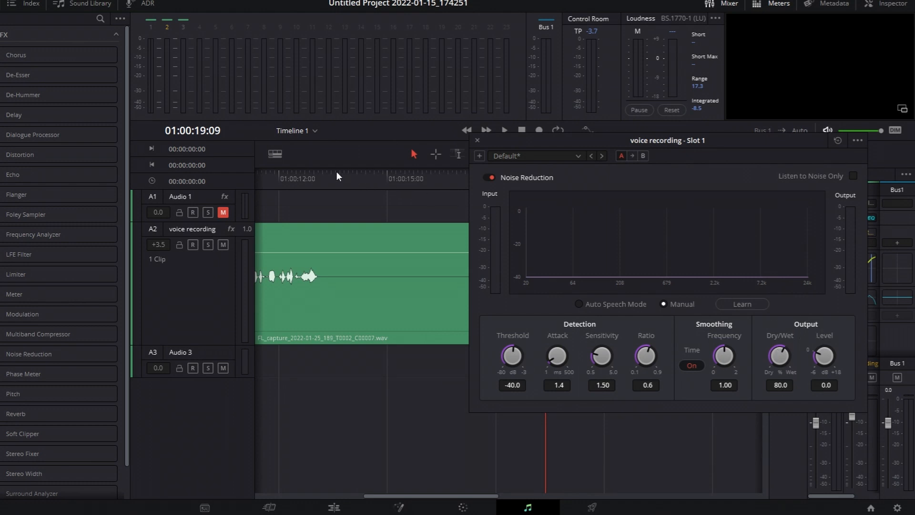
{"action": "left_click_drag", "start_coordinate": [300, 178], "coordinate": [224, 182]}
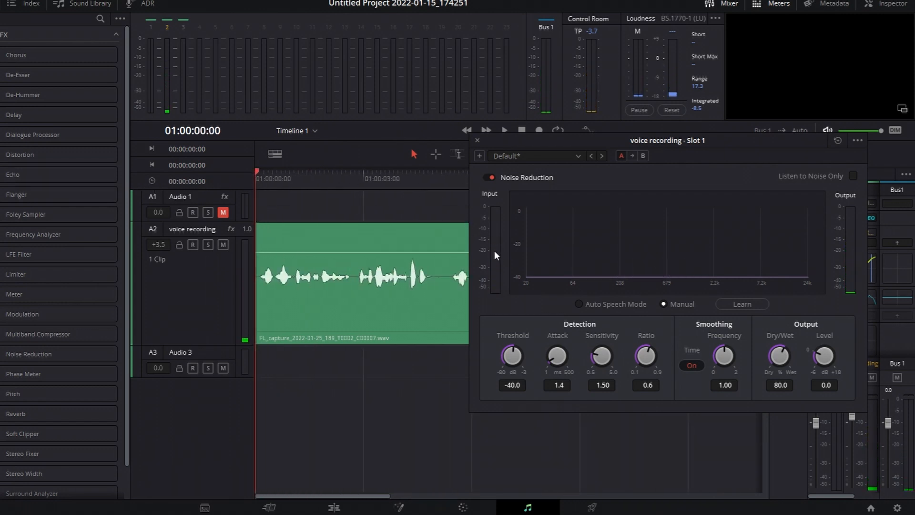
{"action": "key", "text": "space"}
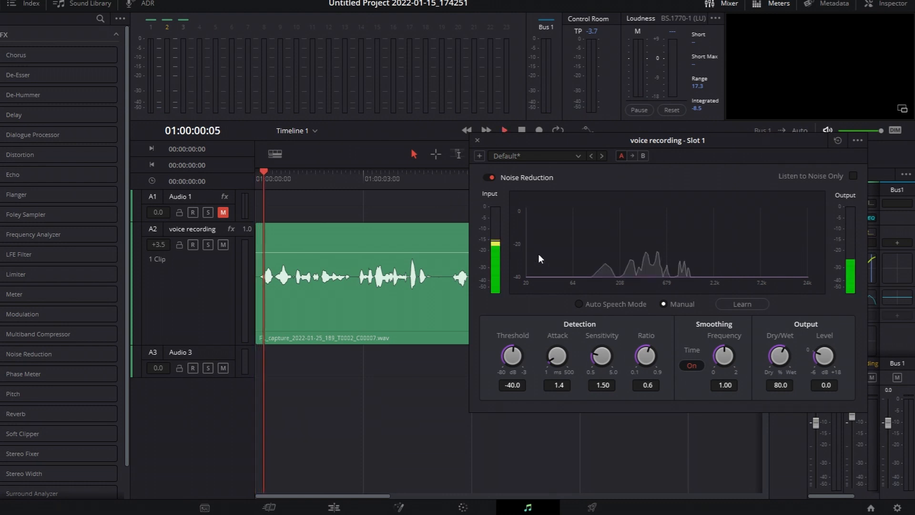
{"action": "left_click_drag", "start_coordinate": [779, 356], "coordinate": [669, 343]}
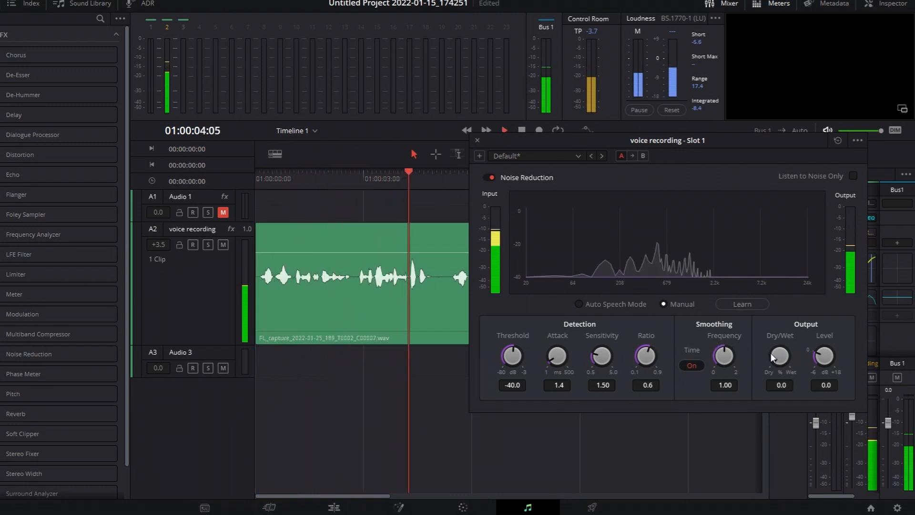
{"action": "left_click_drag", "start_coordinate": [770, 353], "coordinate": [906, 337]}
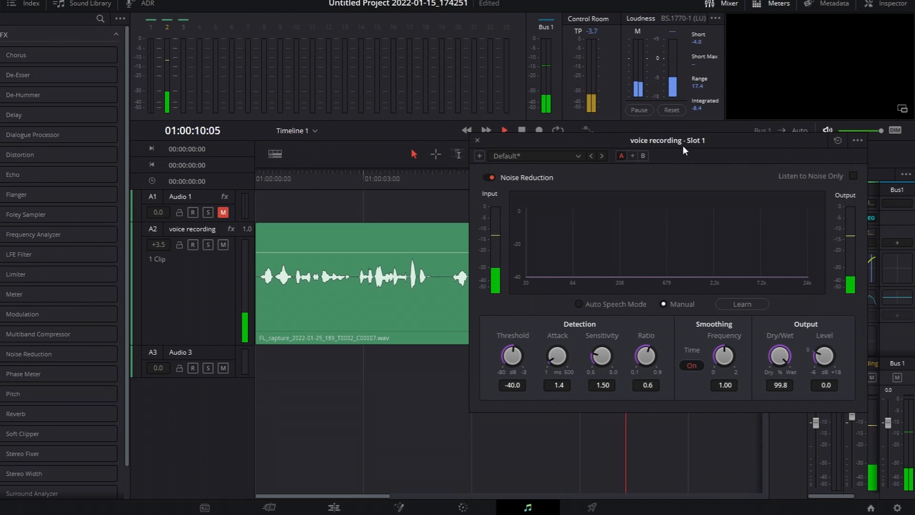
{"action": "key", "text": "space"}
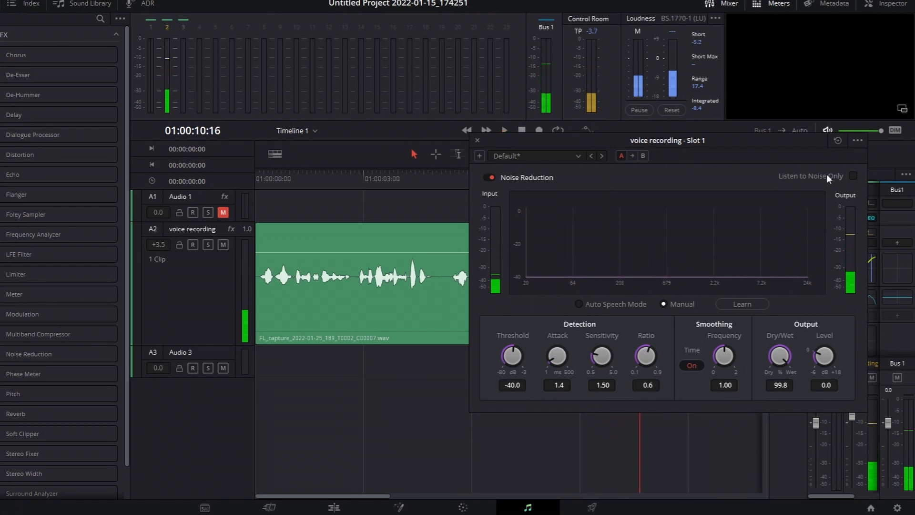
Step: Compare the silent passage from about 01:00:13:16 with Noise Reduction switched off and back on during playback
{"action": "left_click_drag", "start_coordinate": [657, 139], "coordinate": [171, 169]}
{"action": "left_click_drag", "start_coordinate": [359, 496], "coordinate": [423, 504]}
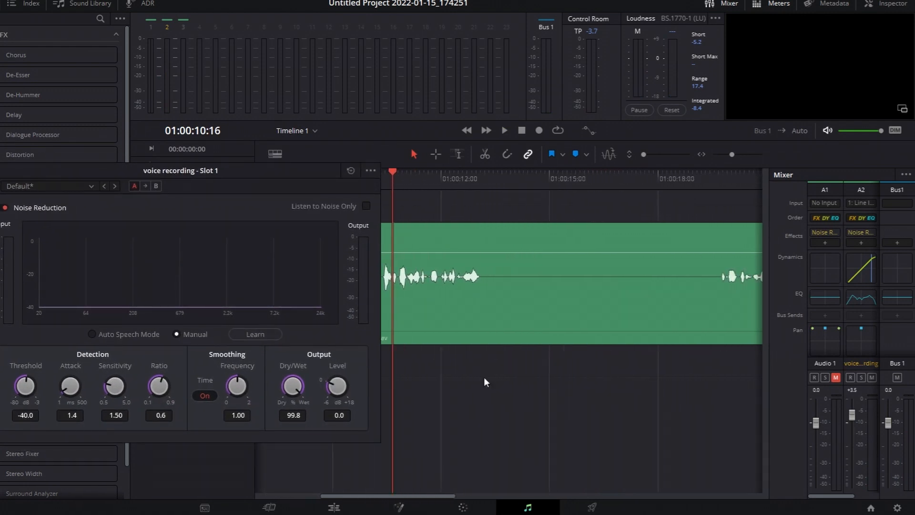
{"action": "left_click", "coordinate": [490, 174]}
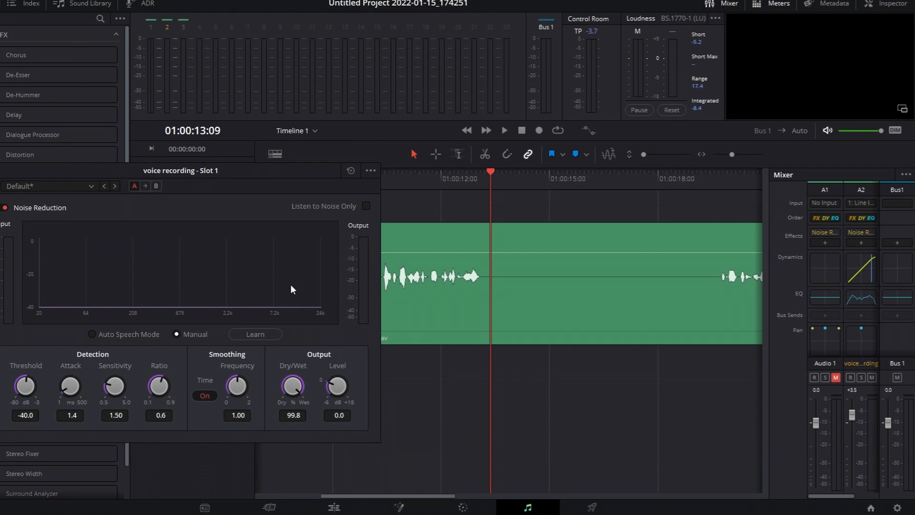
{"action": "key", "text": "space"}
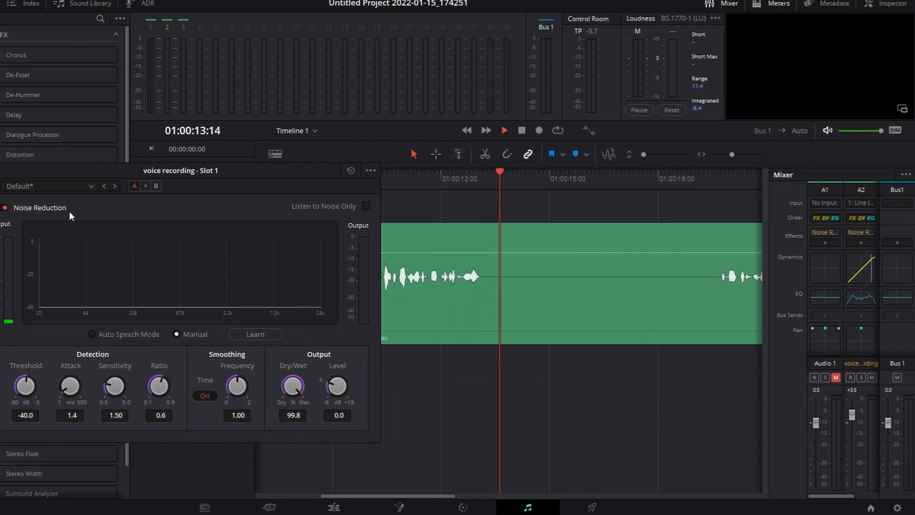
{"action": "left_click", "coordinate": [501, 182]}
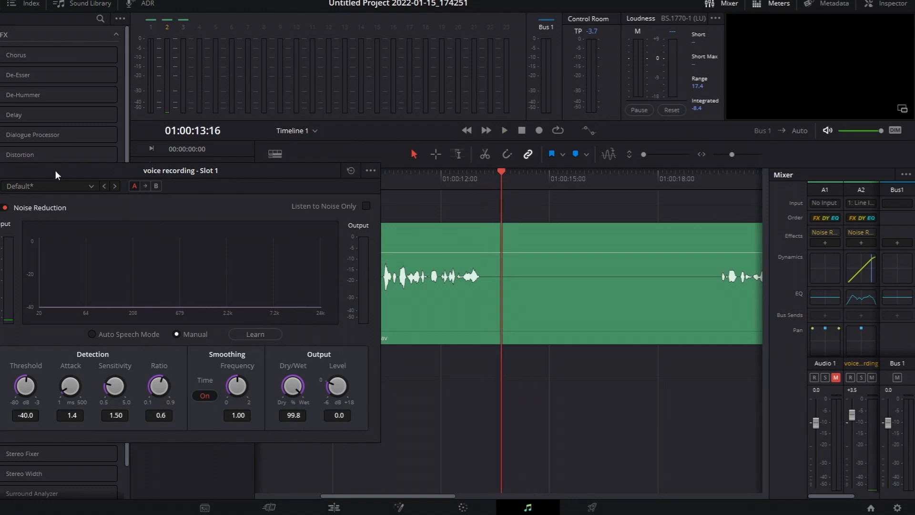
{"action": "left_click", "coordinate": [5, 209]}
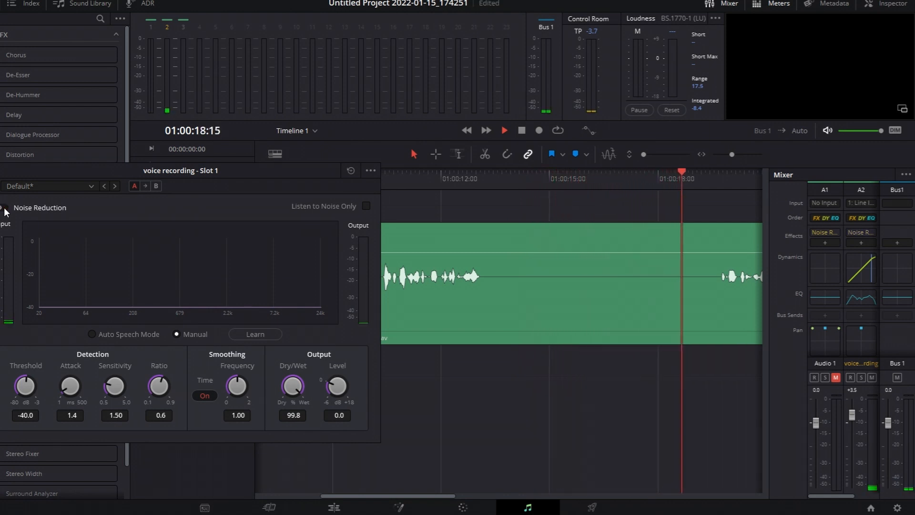
{"action": "left_click", "coordinate": [4, 209]}
{"action": "key", "text": "space"}
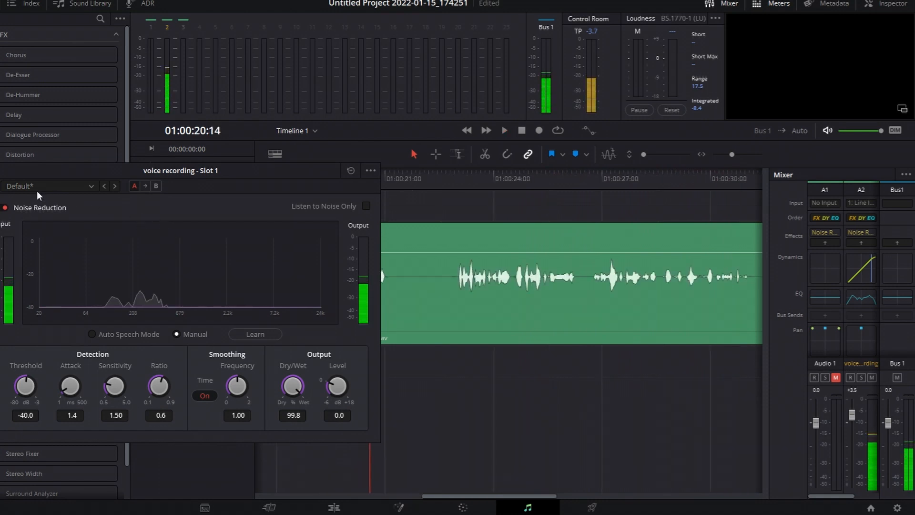
Step: Close the Noise Reduction window and replay the cleaned voice recording from near the start of the timeline
{"action": "left_click_drag", "start_coordinate": [153, 174], "coordinate": [562, 144]}
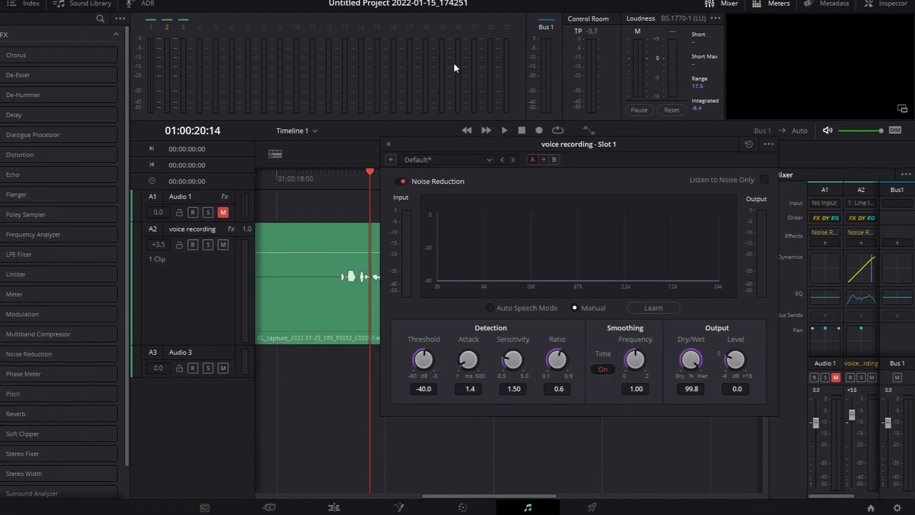
{"action": "left_click_drag", "start_coordinate": [308, 173], "coordinate": [101, 201]}
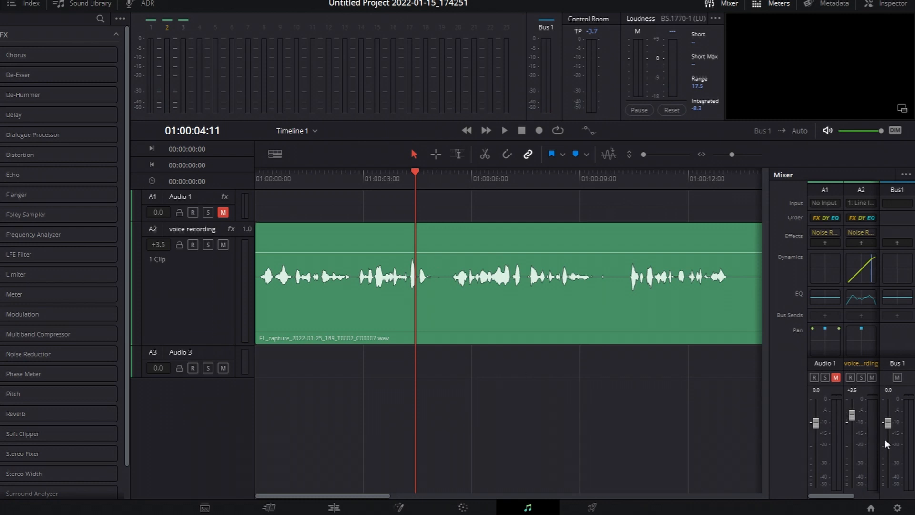
{"action": "left_click_drag", "start_coordinate": [343, 180], "coordinate": [276, 180]}
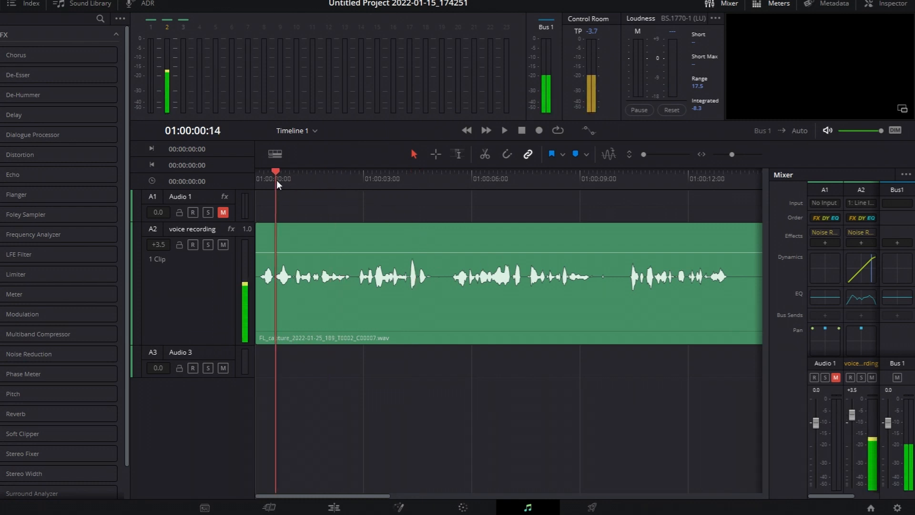
{"action": "key", "text": "space"}
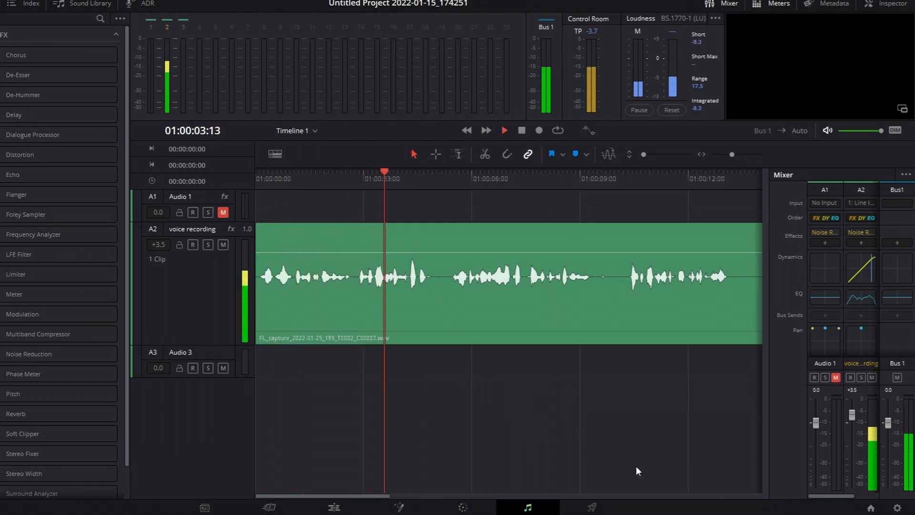
{"action": "key", "text": "space"}
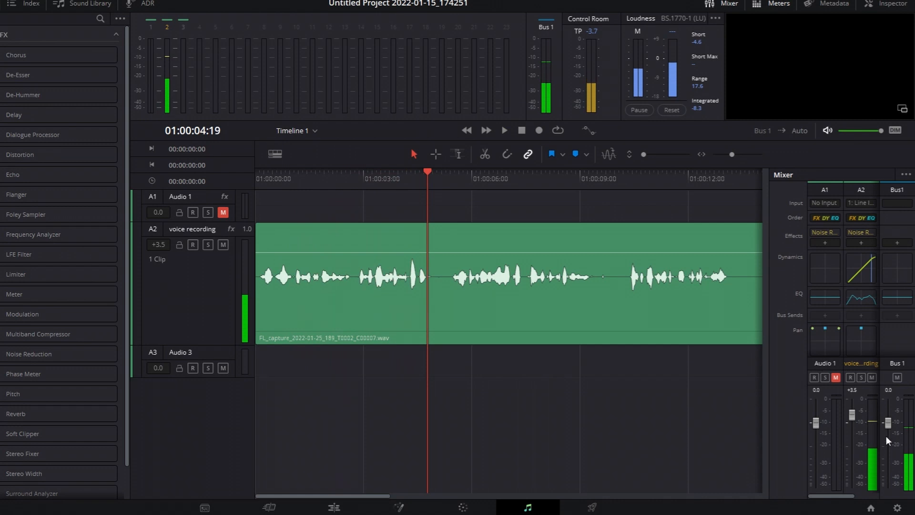